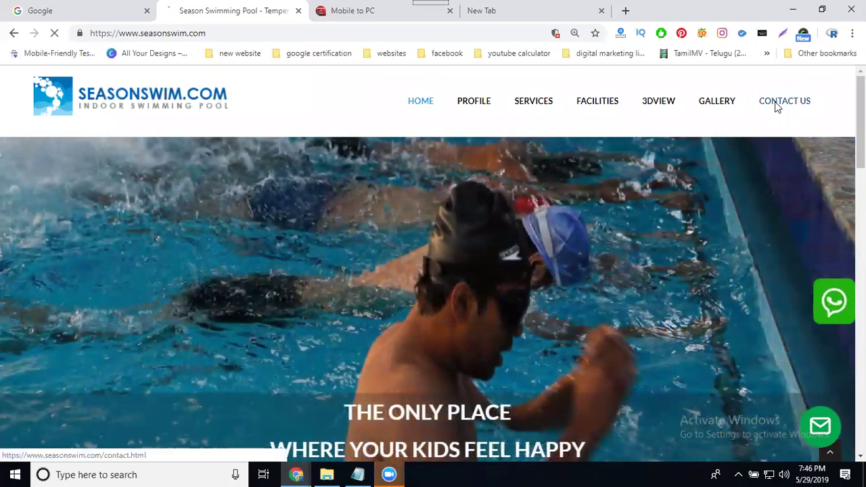
Step: View the seasonswim.com contact page, then switch to the Google new-tab page
{"action": "left_click", "coordinate": [775, 107]}
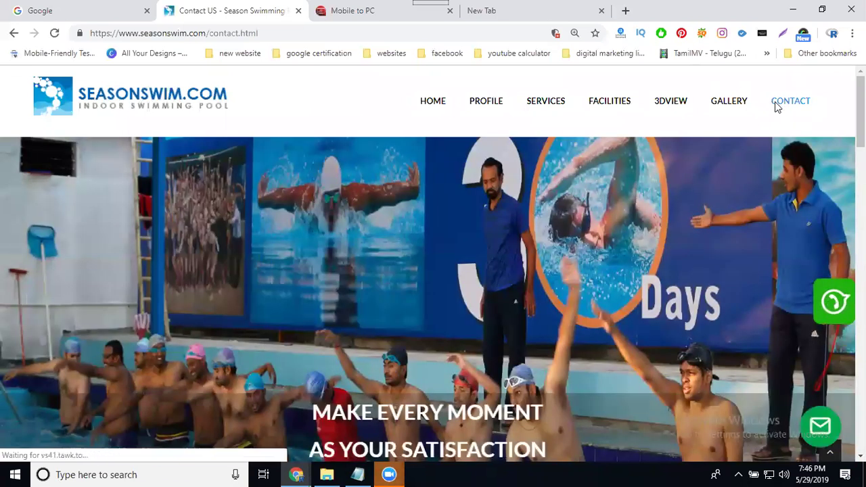
{"action": "left_click", "coordinate": [493, 12]}
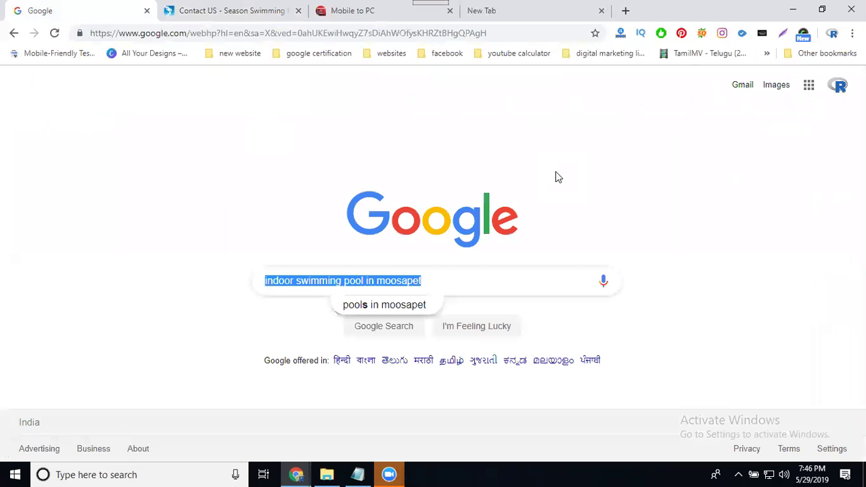
Step: Open Google Play in a new tab from the Google apps grid
{"action": "left_click", "coordinate": [804, 91]}
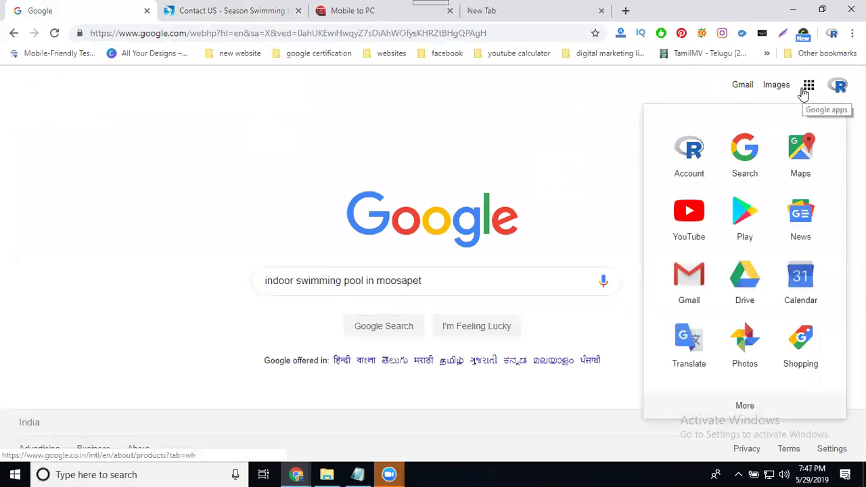
{"action": "right_click", "coordinate": [734, 211]}
{"action": "key", "text": "Escape"}
{"action": "middle_click", "coordinate": [751, 216]}
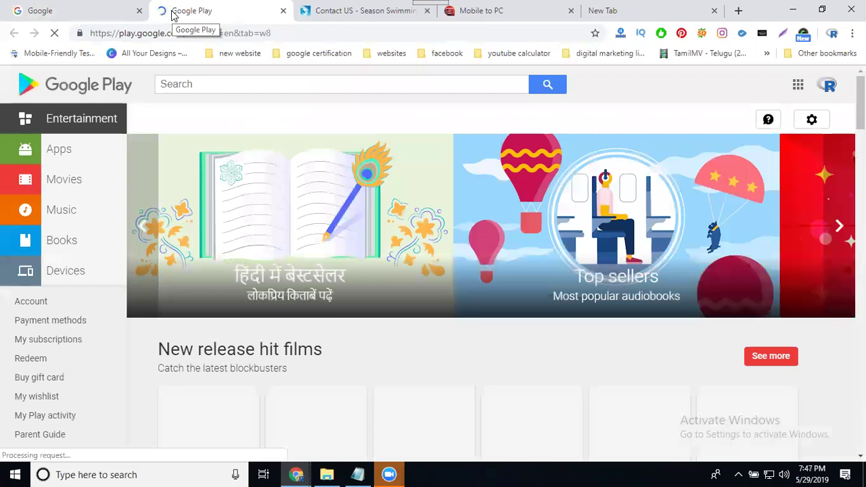
Step: Search Play for 'google my business' and open its app page, marked Installed
{"action": "left_click", "coordinate": [180, 84]}
{"action": "type", "text": "goog"}
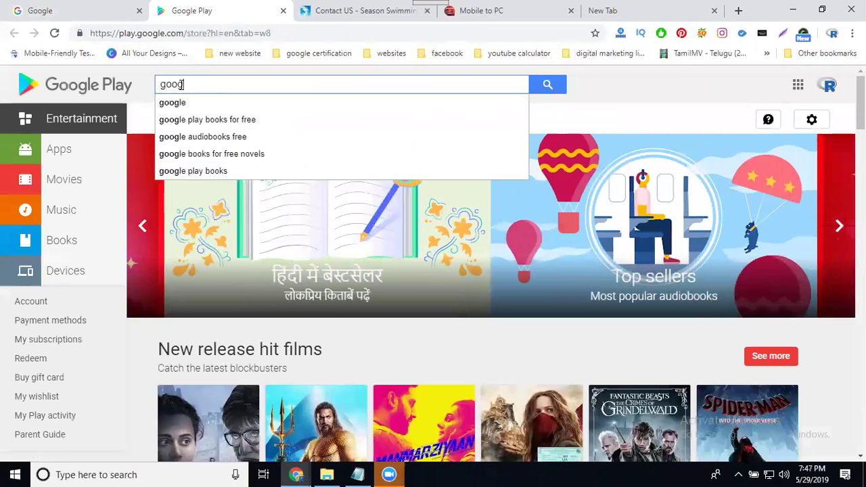
{"action": "type", "text": "le my "}
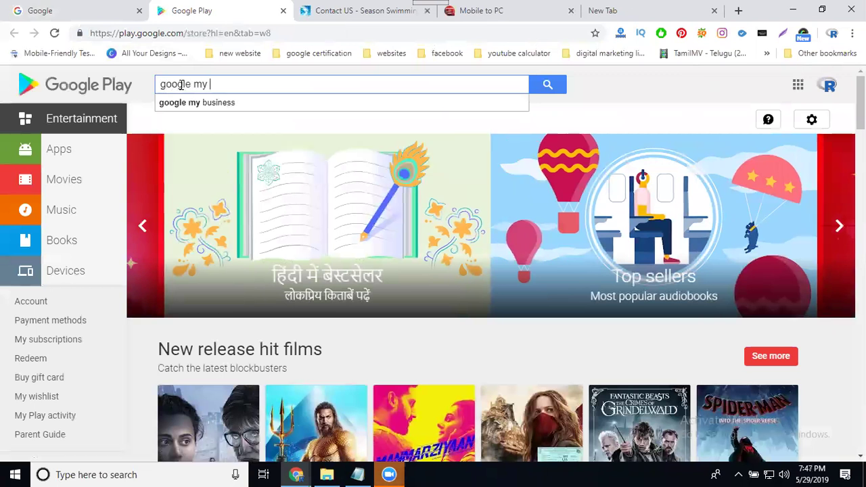
{"action": "type", "text": "business"}
{"action": "key", "text": "Return"}
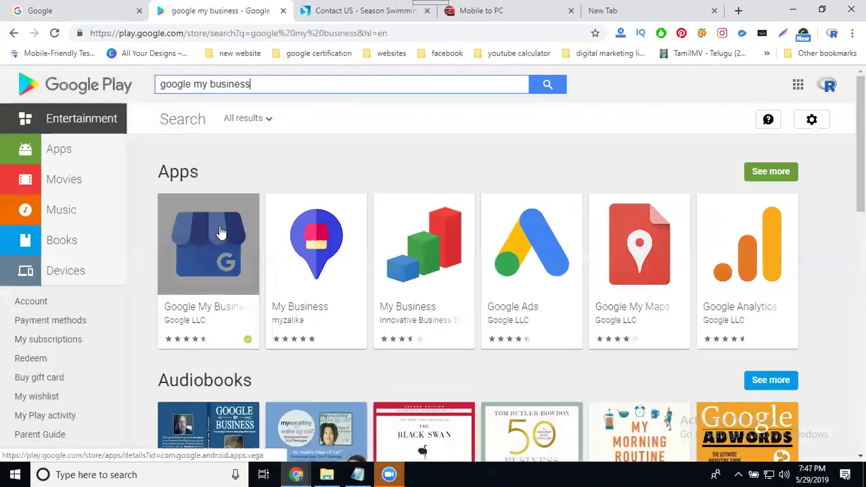
{"action": "left_click", "coordinate": [219, 231]}
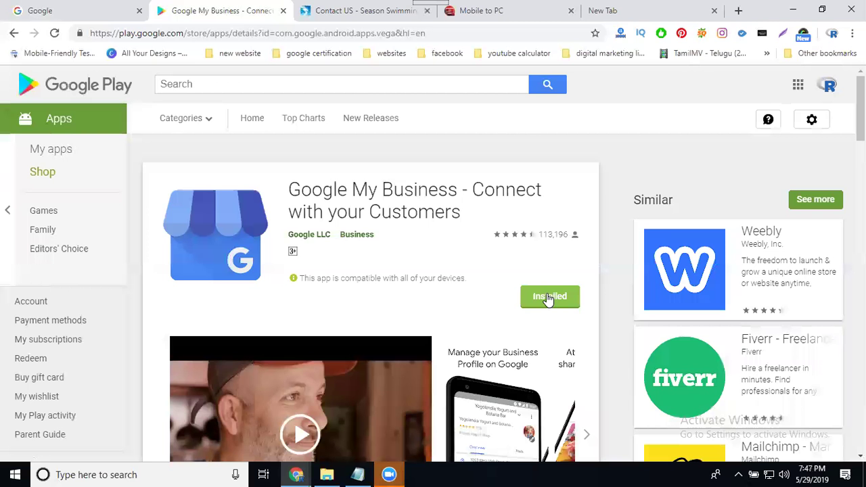
Step: On the mirrored phone, search the Play Store for 'google my' and open Google My Business
{"action": "left_click", "coordinate": [466, 14]}
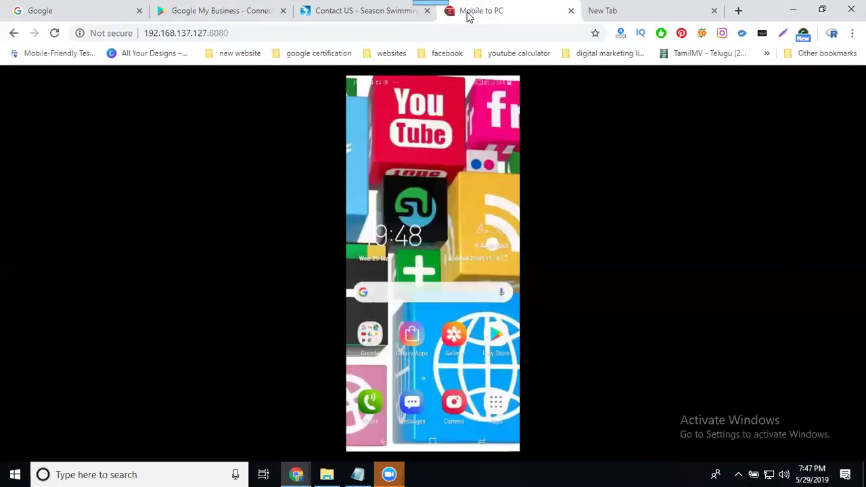
{"action": "left_click", "coordinate": [498, 332]}
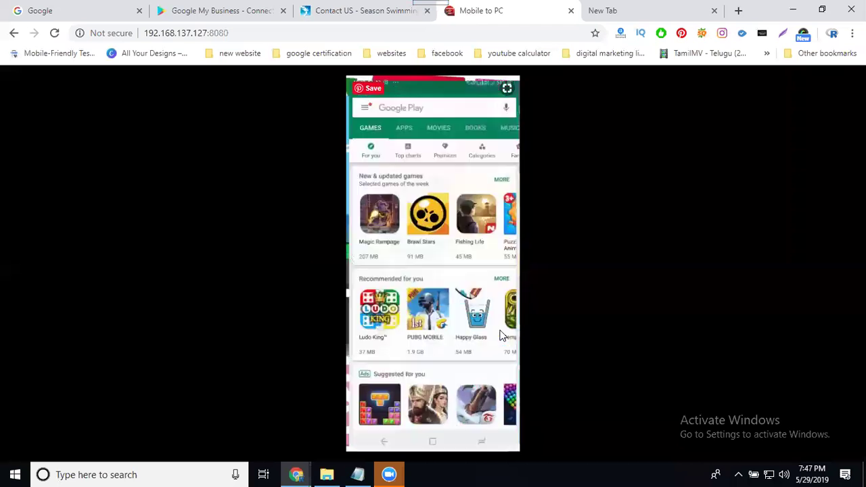
{"action": "left_click", "coordinate": [401, 103]}
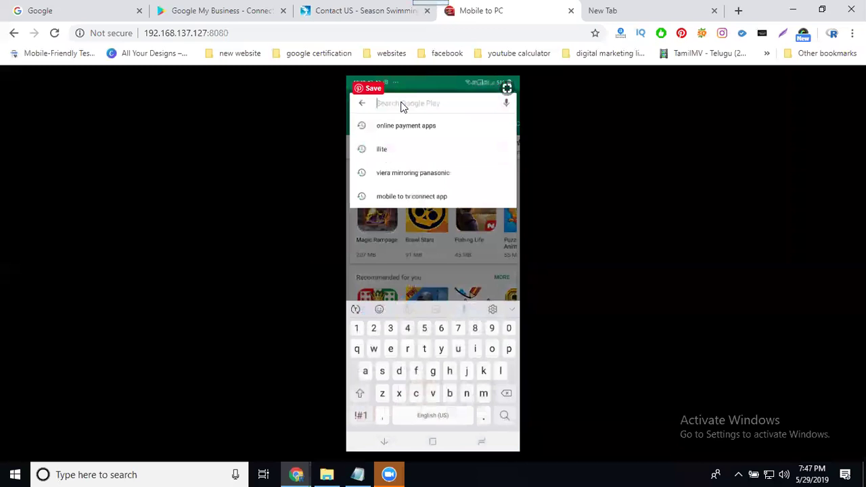
{"action": "type", "text": "goo"}
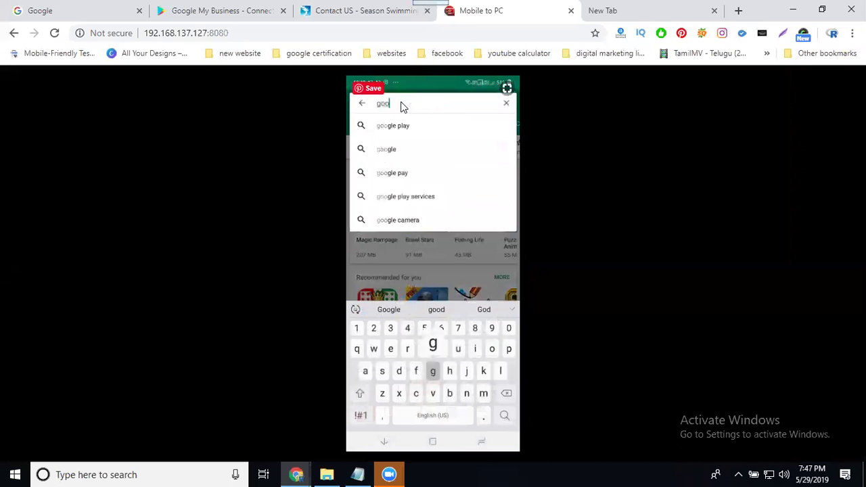
{"action": "type", "text": "gle my"}
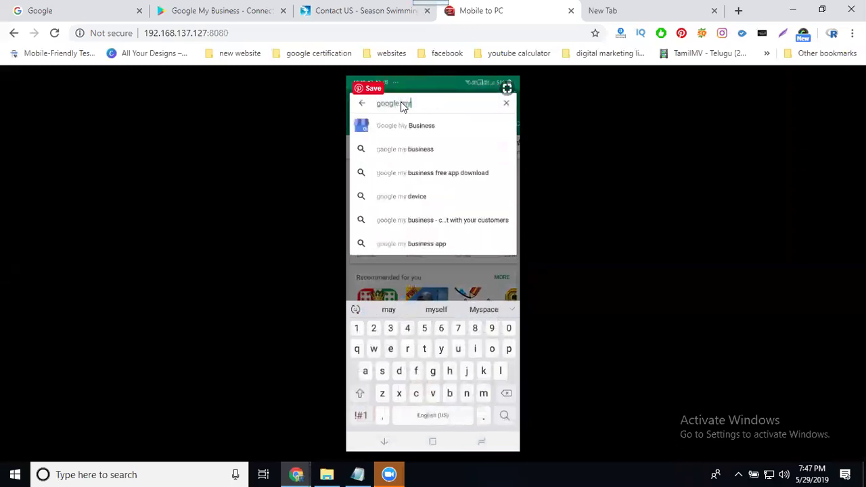
{"action": "key", "text": "Return"}
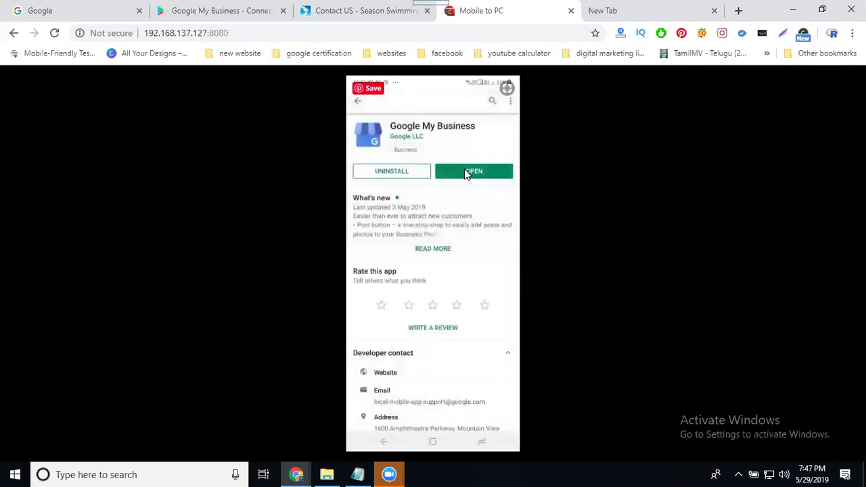
Step: Launch Google My Business, switch to the Happy Homes Designers location, and turn on messaging
{"action": "left_click", "coordinate": [464, 173]}
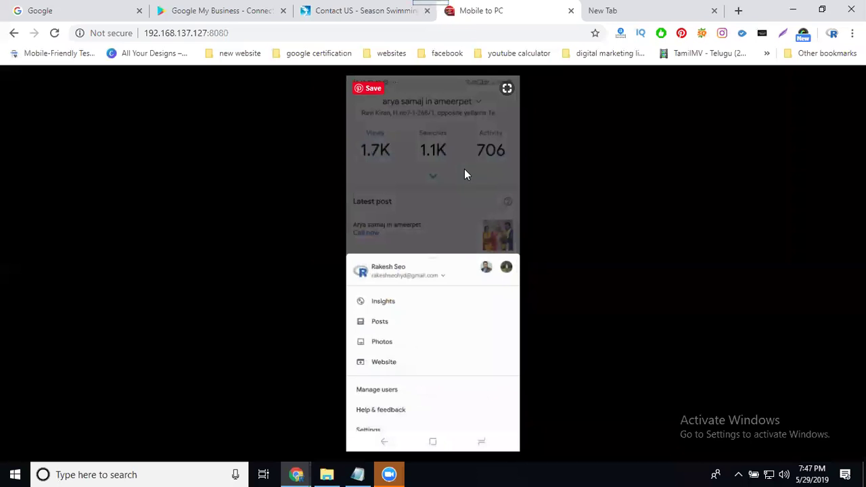
{"action": "left_click", "coordinate": [464, 170]}
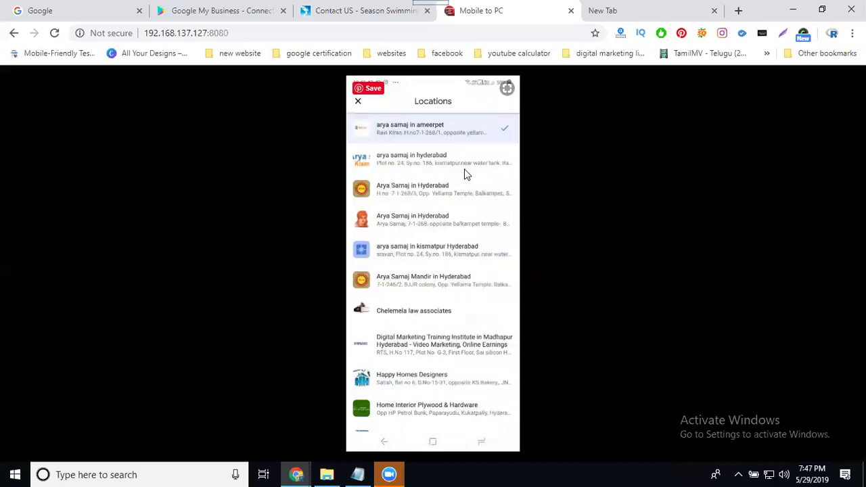
{"action": "scroll", "coordinate": [464, 174], "scroll_direction": "down", "scroll_amount": 5}
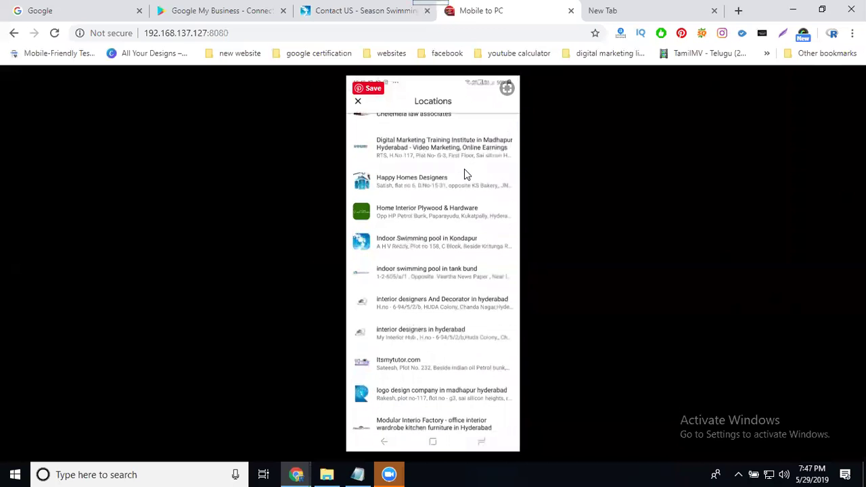
{"action": "left_click", "coordinate": [463, 177]}
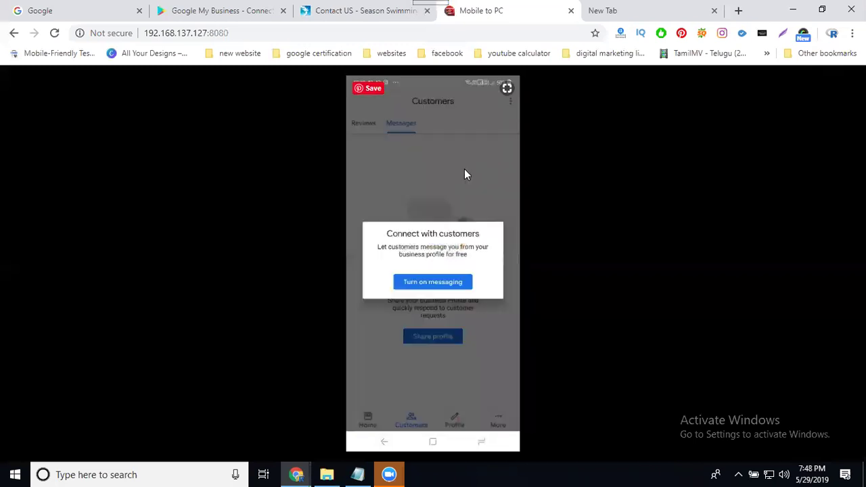
{"action": "left_click", "coordinate": [417, 285]}
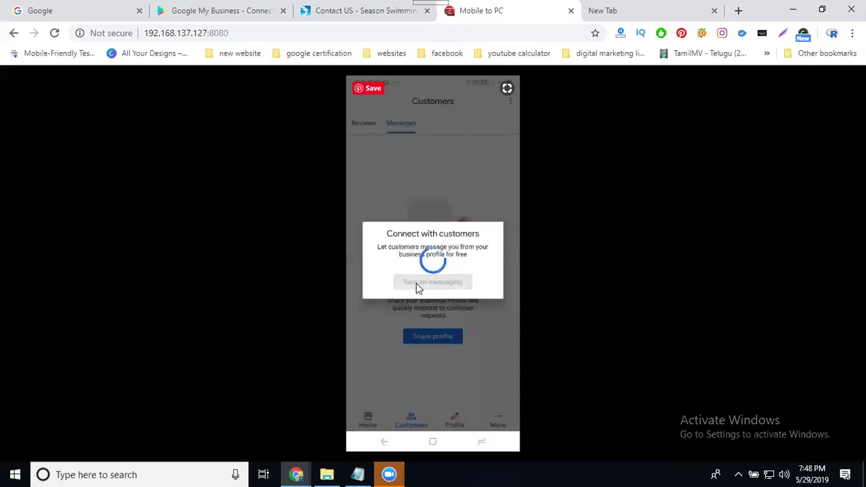
Step: Confirm the 'You can now receive messages!' dialog with OK
{"action": "left_click", "coordinate": [416, 284]}
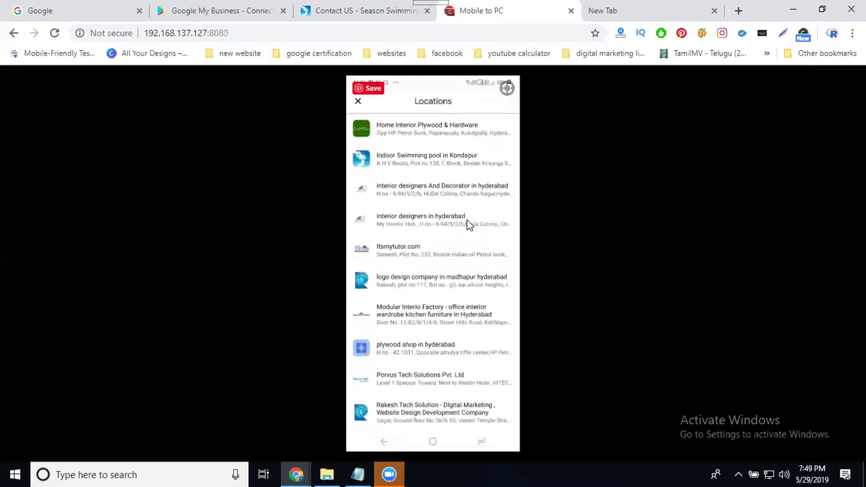
Step: Pick 'Indoor Swimming pool in Kondapur' from the Locations list
{"action": "scroll", "coordinate": [469, 224], "scroll_direction": "down", "scroll_amount": 10}
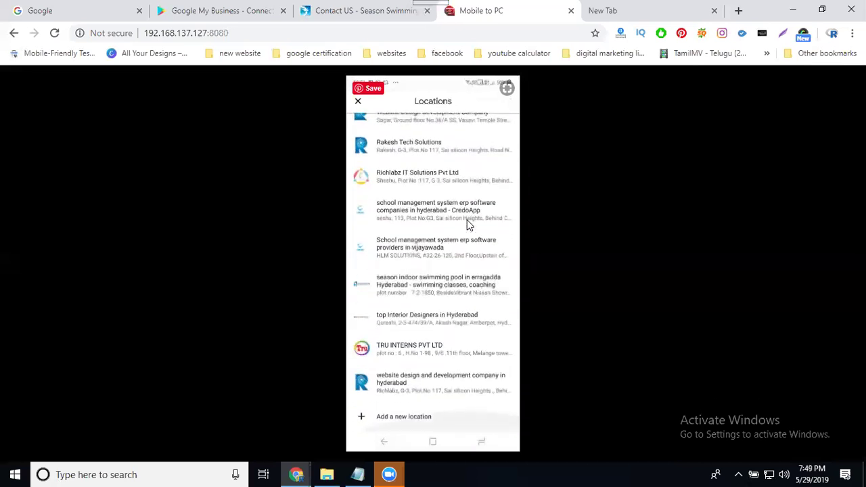
{"action": "scroll", "coordinate": [469, 225], "scroll_direction": "up", "scroll_amount": 10}
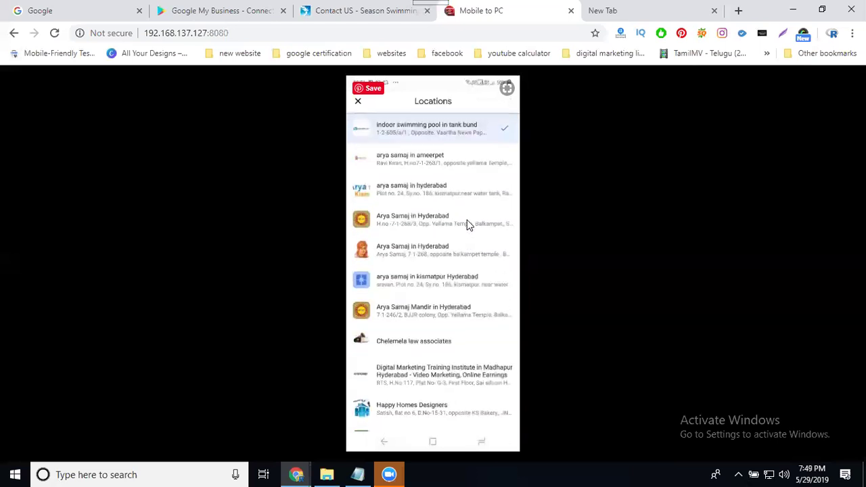
{"action": "scroll", "coordinate": [469, 224], "scroll_direction": "down", "scroll_amount": 5}
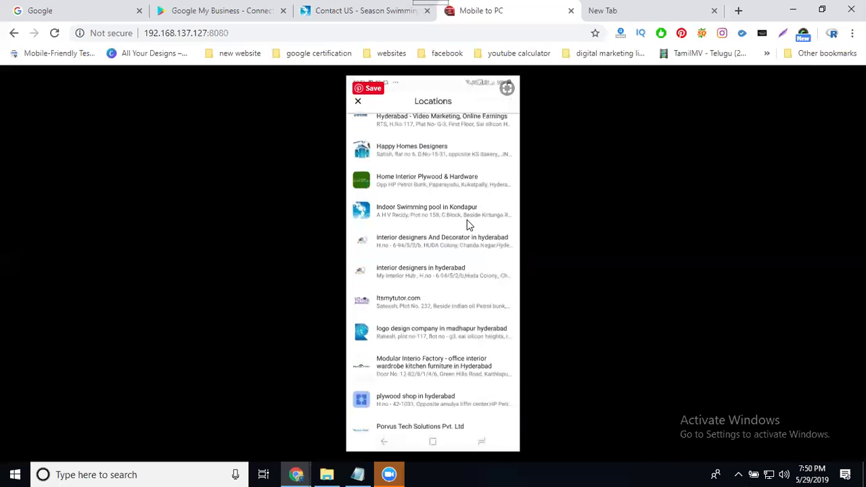
{"action": "left_click", "coordinate": [469, 224]}
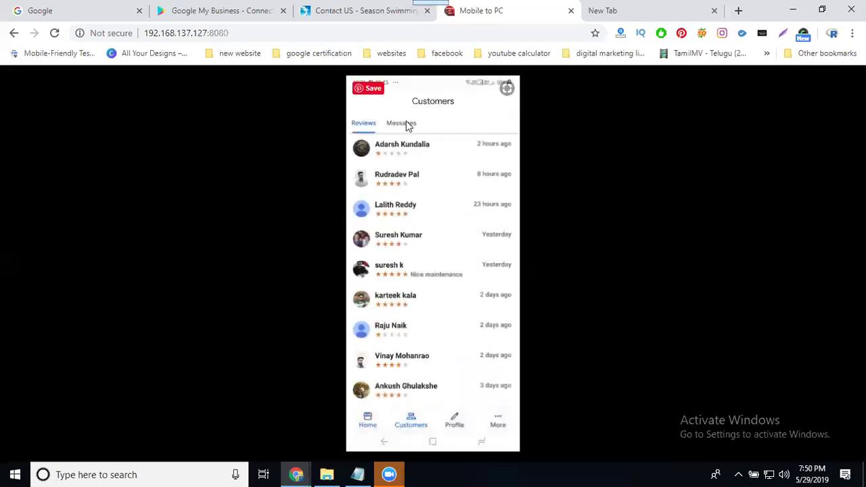
Step: Show the Kondapur location's Messages tab to reach the welcome message card
{"action": "left_click", "coordinate": [405, 122]}
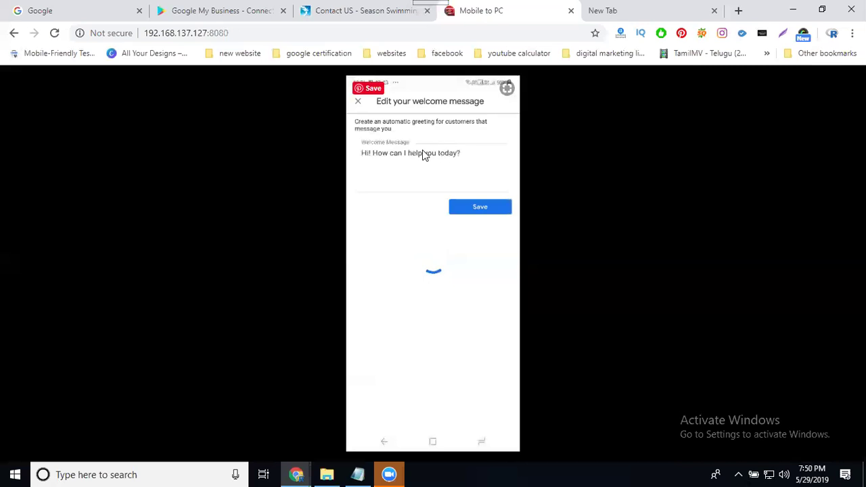
Step: Select the Welcome Message field holding 'Hi! How can I help you today?'
{"action": "left_click", "coordinate": [438, 158]}
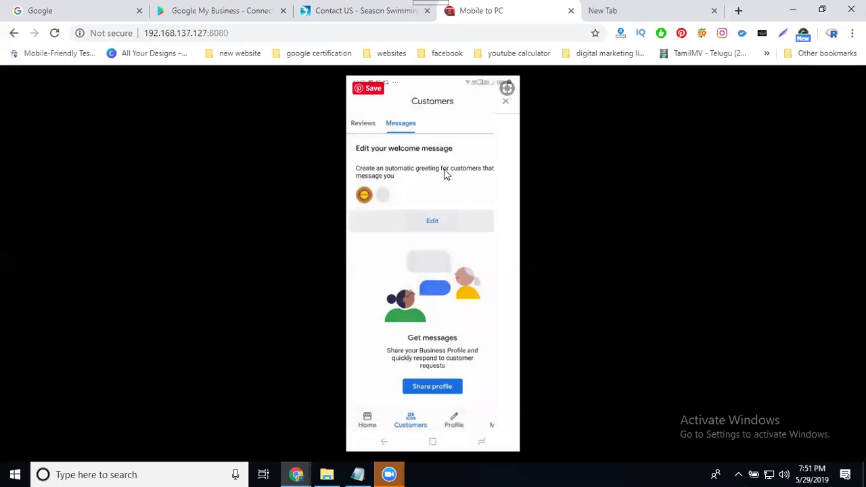
Step: Reopen the welcome message editor from the Messages card
{"action": "left_click", "coordinate": [445, 174]}
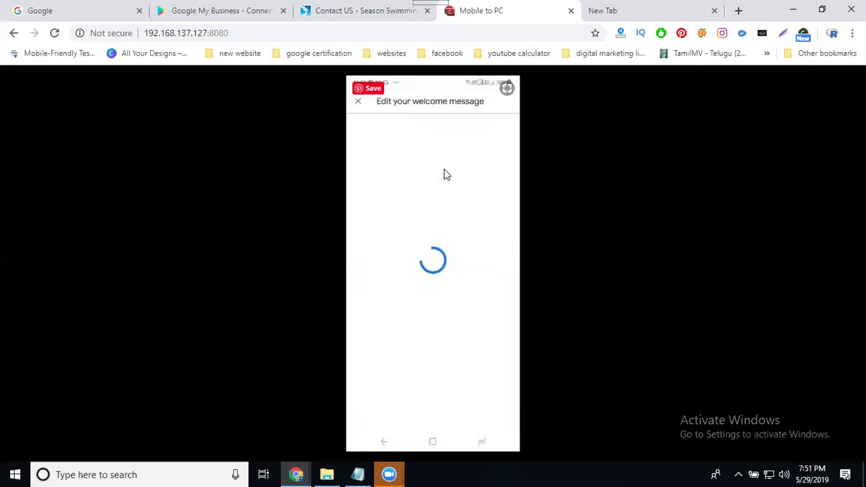